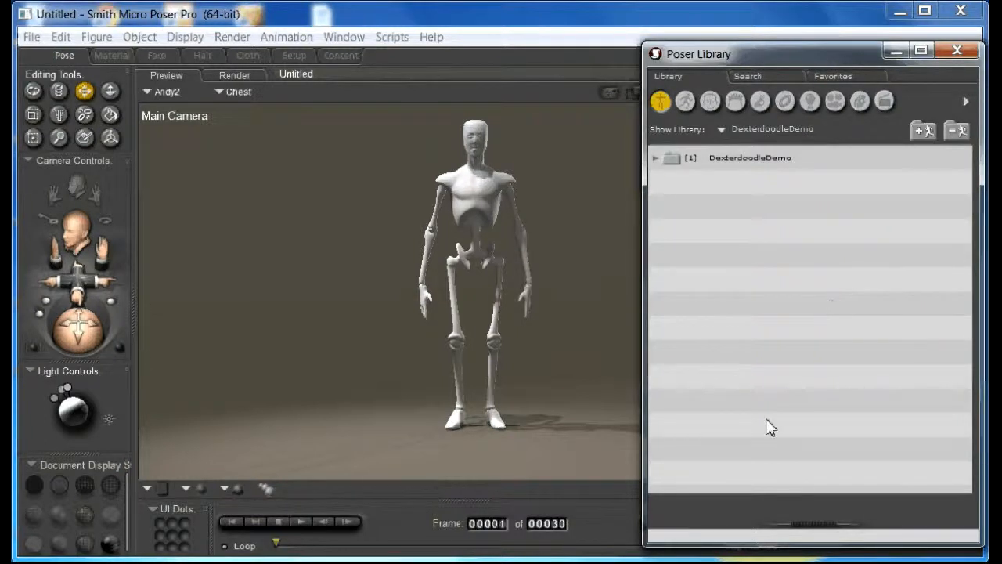
- Turn on the Extended Details Panel in the library's display preferences and close the preferences
click(814, 531)
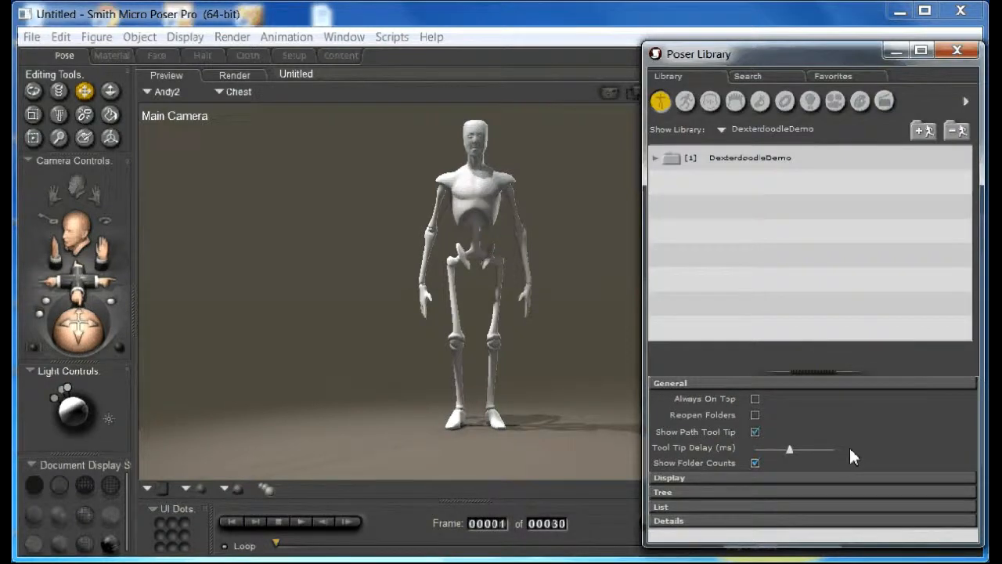
click(783, 475)
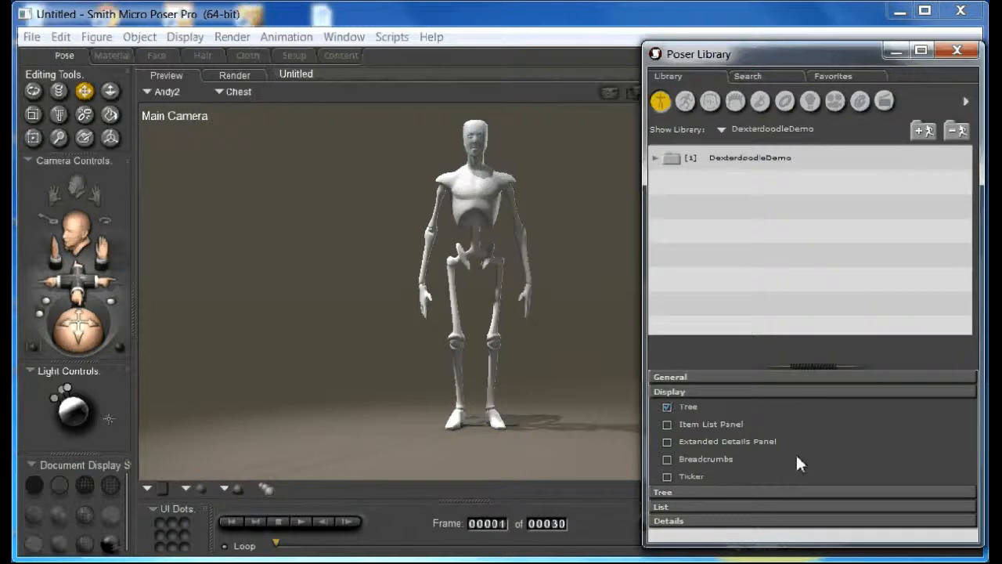
click(668, 442)
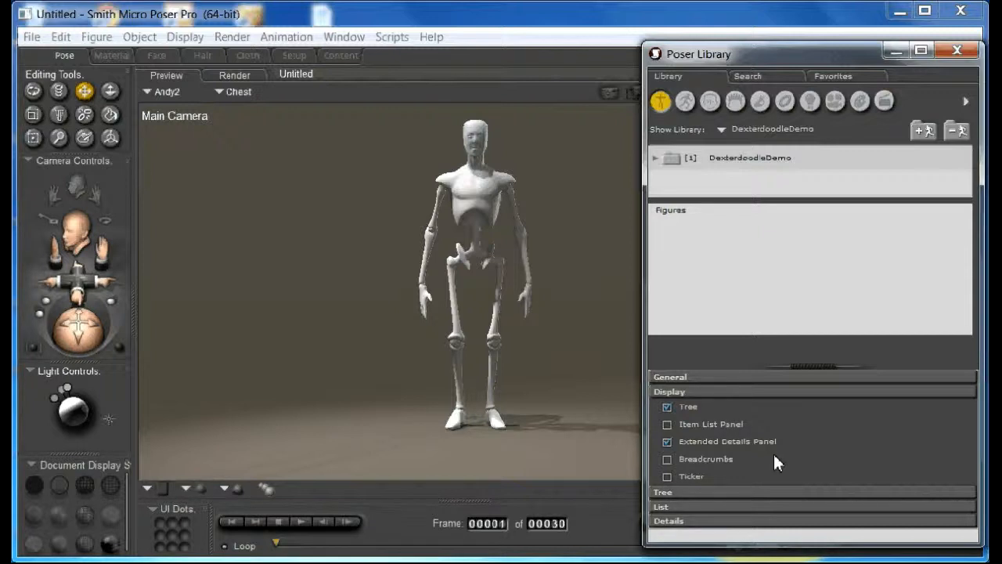
click(795, 379)
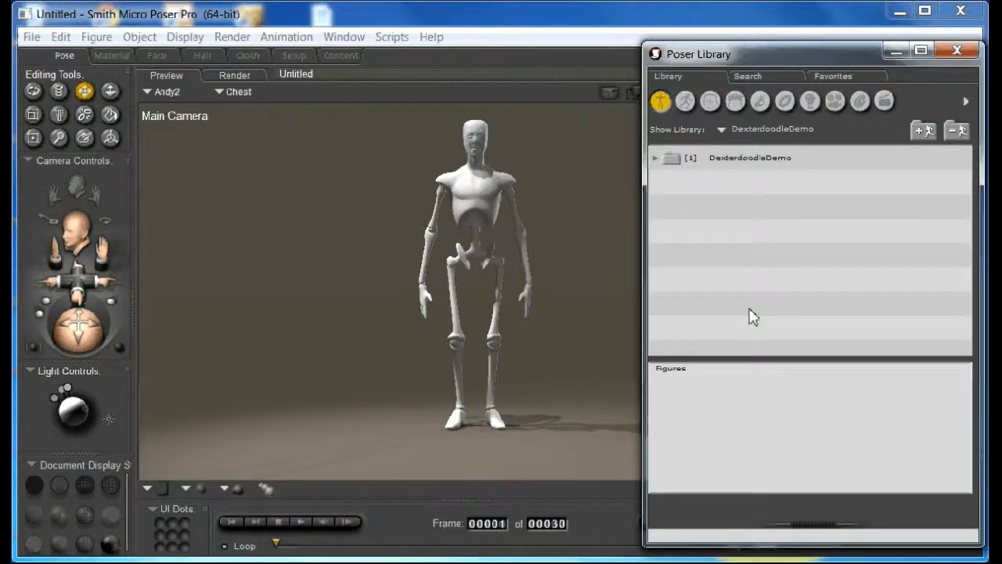
- Expand the DexterdoodleDemo figure library through Dexterdoodle to the contents of the MedicalKit folder
click(660, 159)
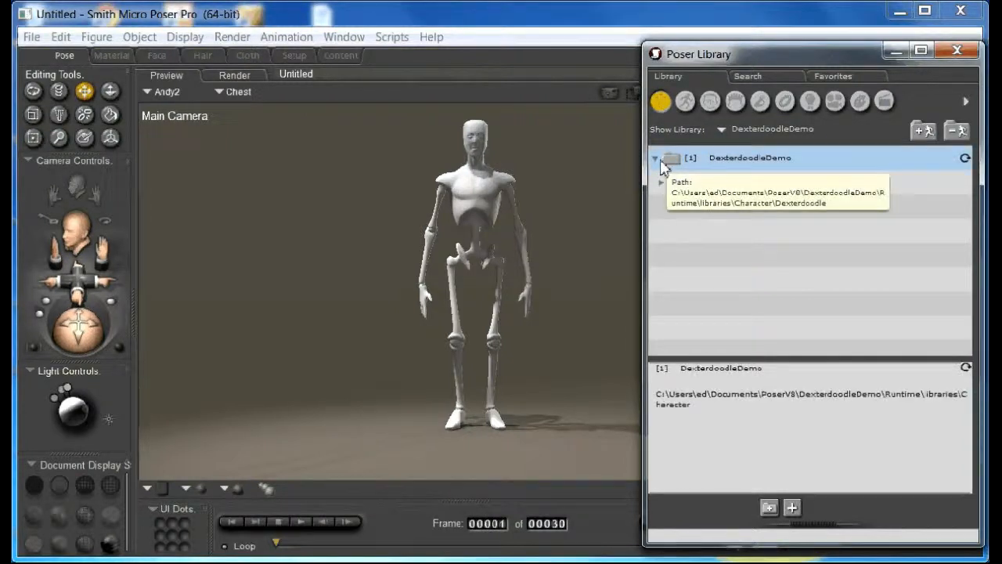
click(661, 182)
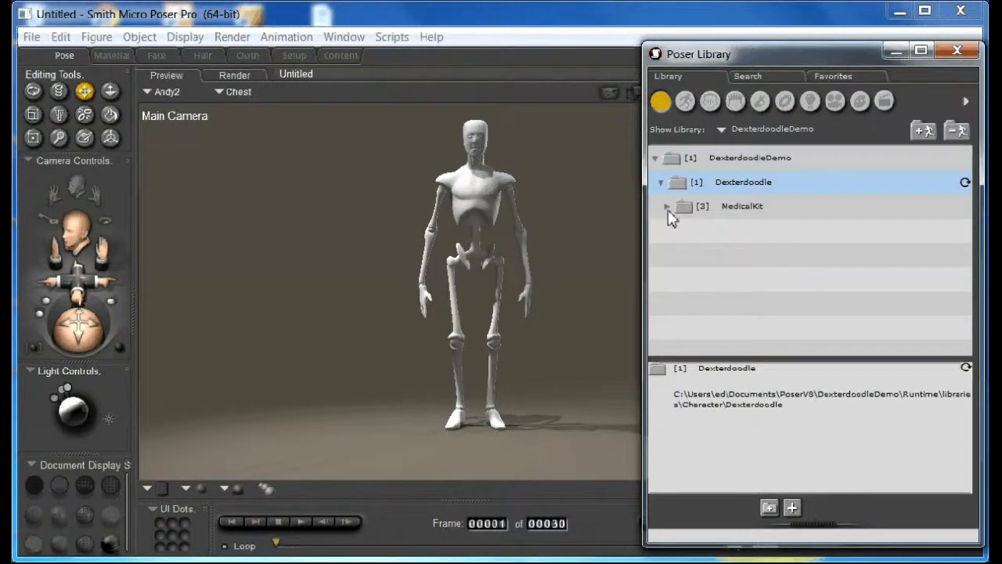
click(667, 208)
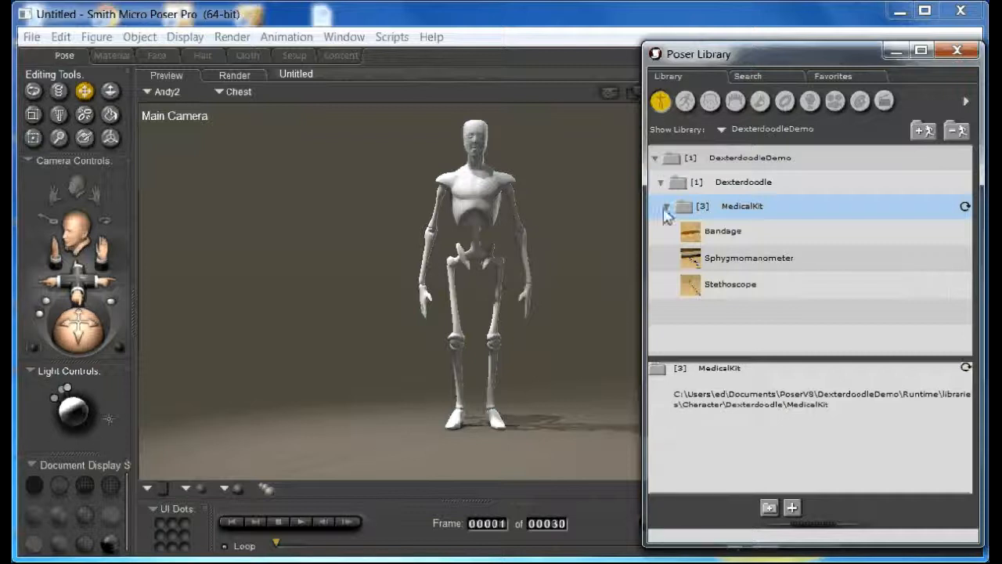
- Read through the Bandage's extended details and load the figure into the scene
click(709, 233)
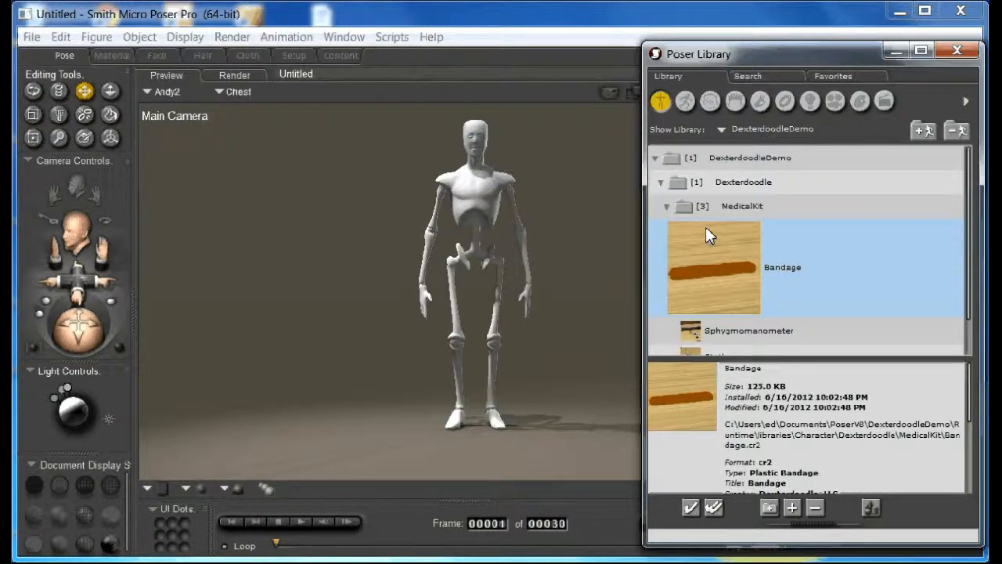
scroll(805, 423, down, 3)
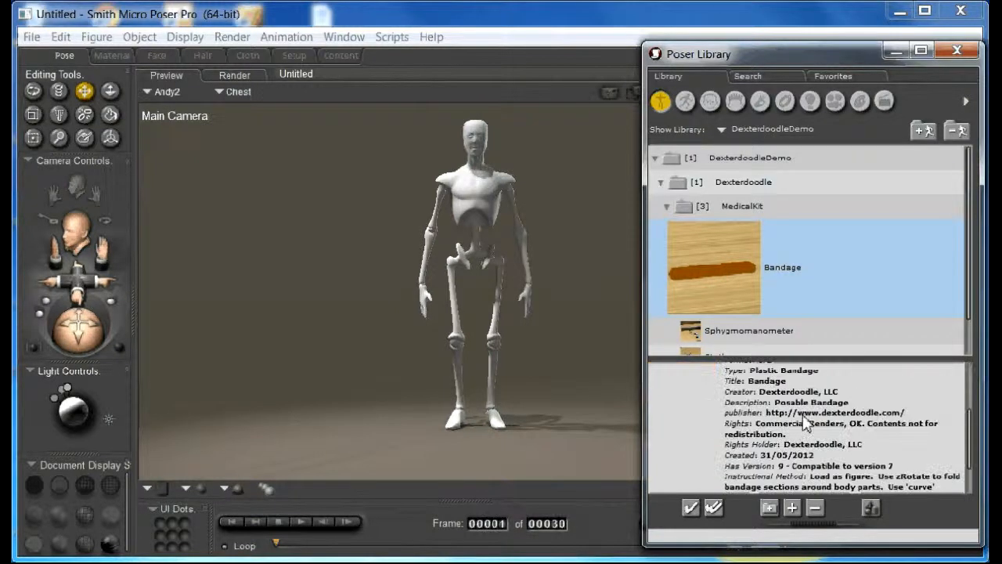
scroll(805, 423, down, 2)
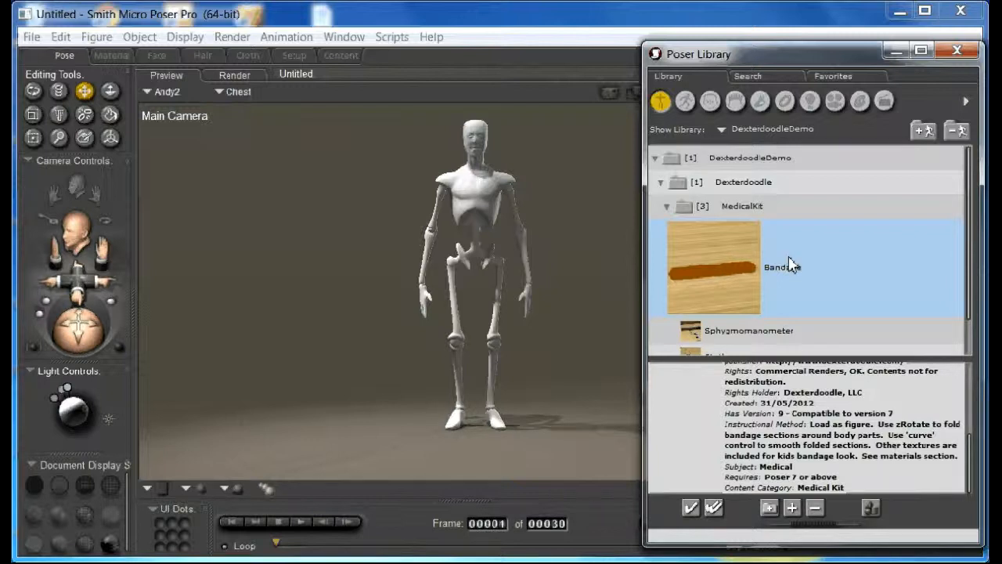
double_click(747, 271)
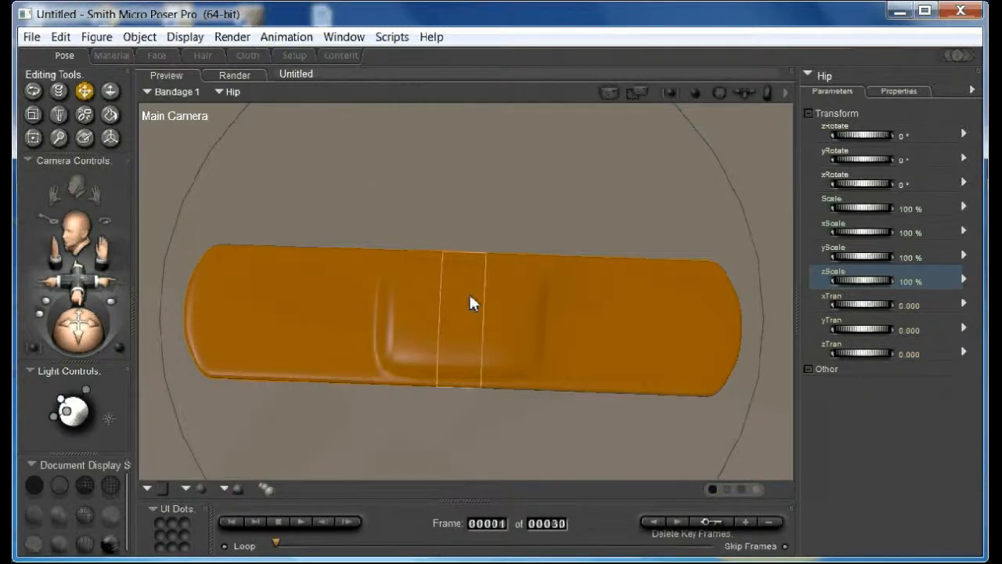
- Try narrowing the bandage's Hip section to 50% zScale and restore it to 100%
drag(859, 280, 799, 280)
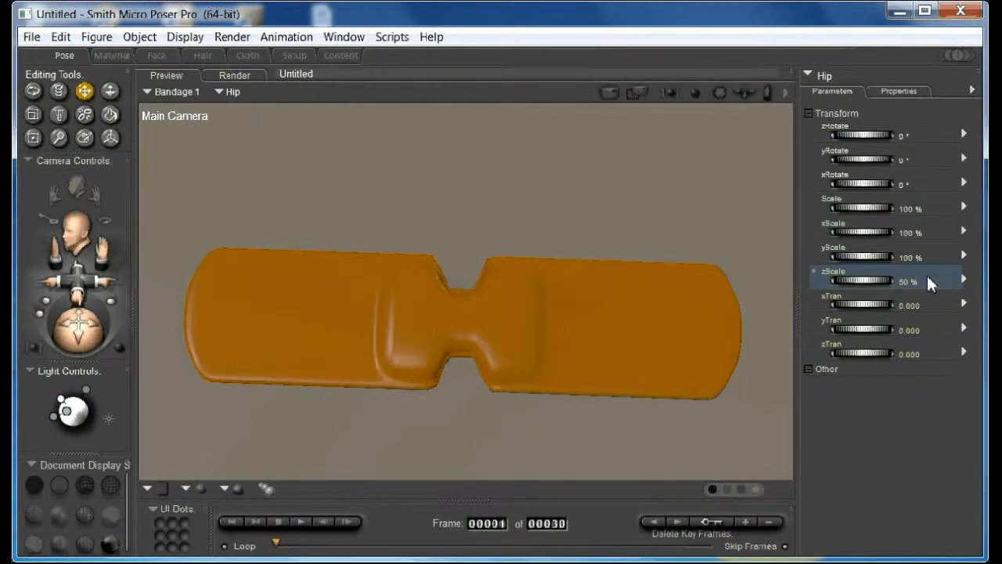
click(964, 279)
click(973, 283)
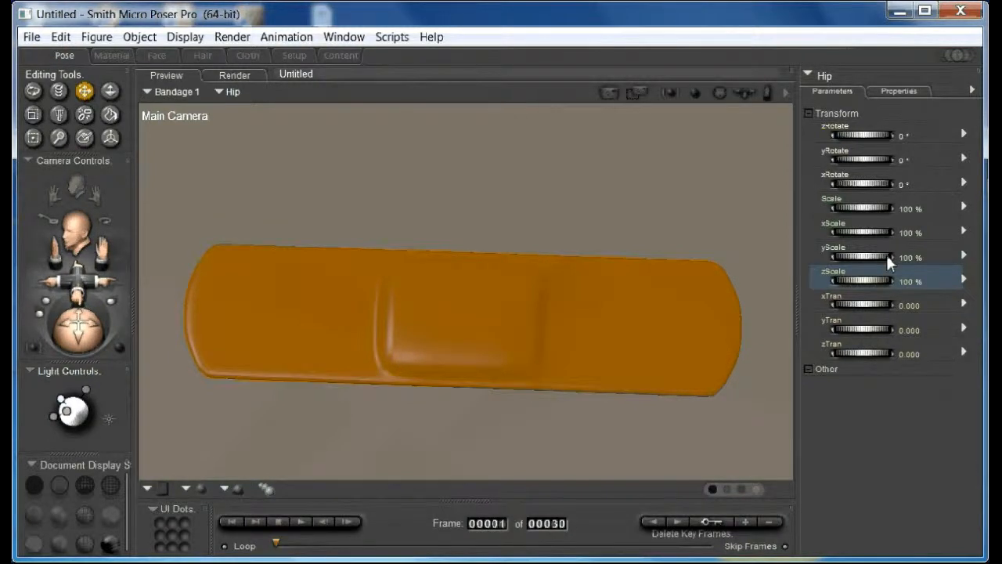
- Try resizing the whole bandage body to 236% zScale and 54% xScale
click(860, 231)
drag(861, 233, 988, 245)
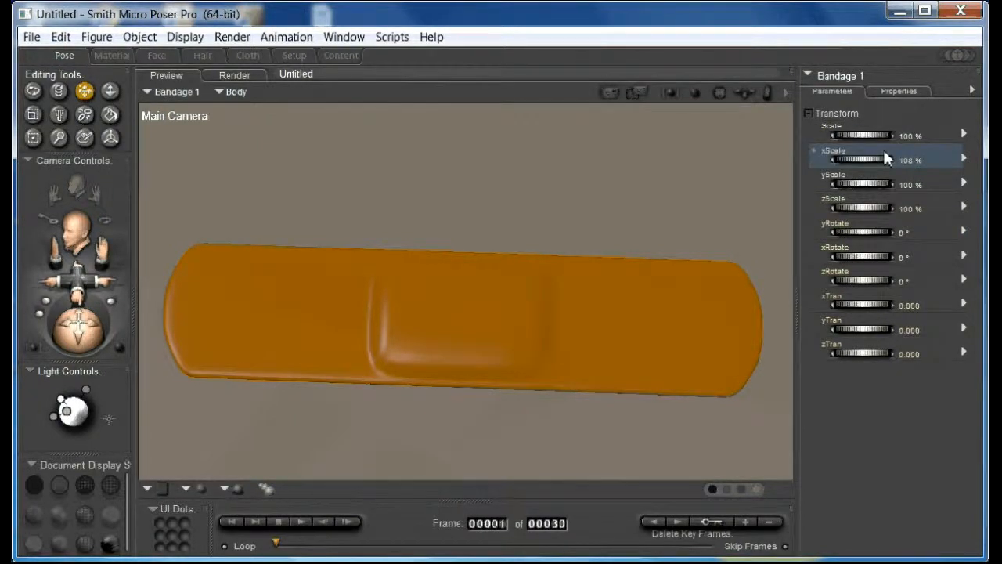
click(838, 76)
click(850, 83)
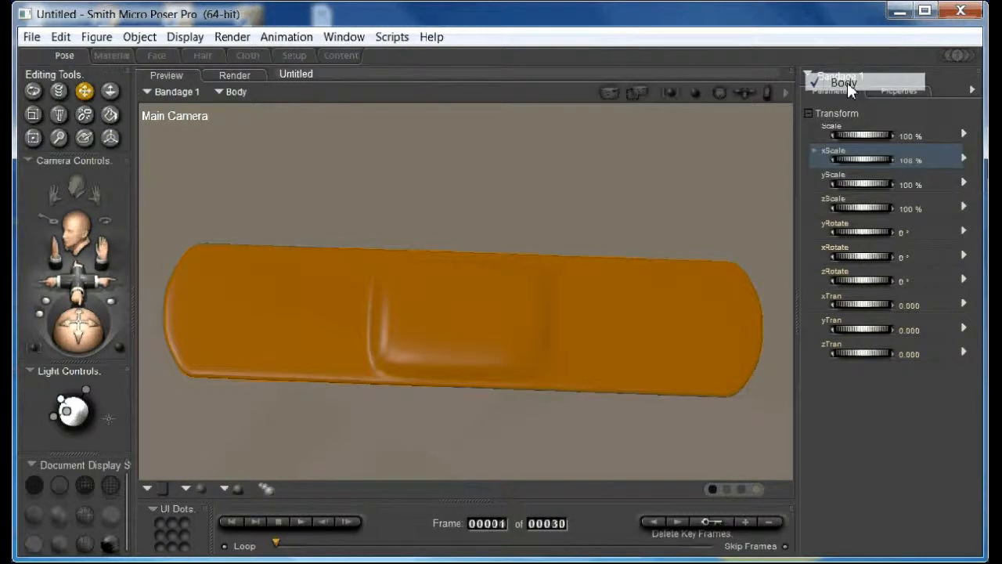
drag(847, 206, 1001, 202)
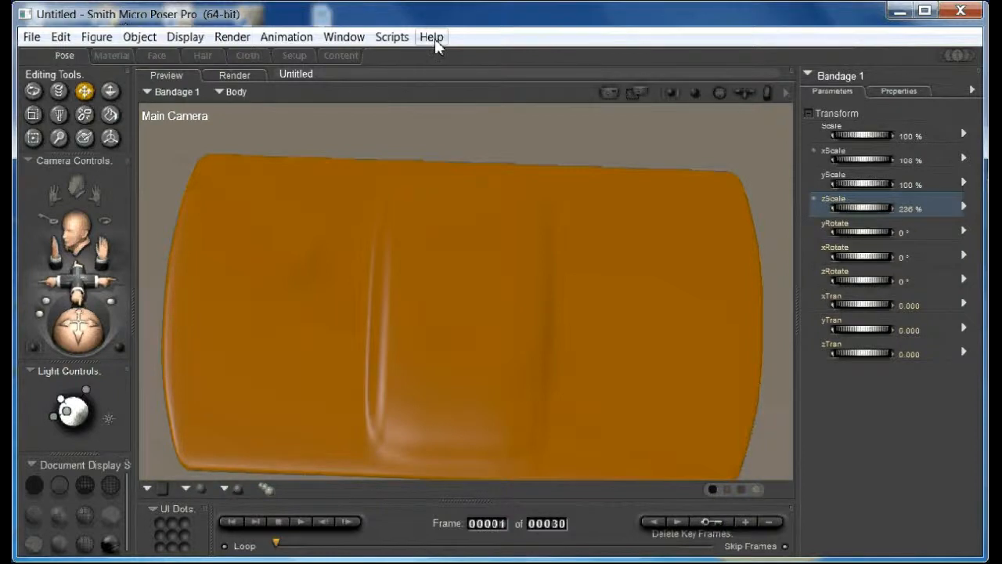
mouse_move(878, 159)
mouse_down()
mouse_move(867, 159)
mouse_move(880, 156)
mouse_up()
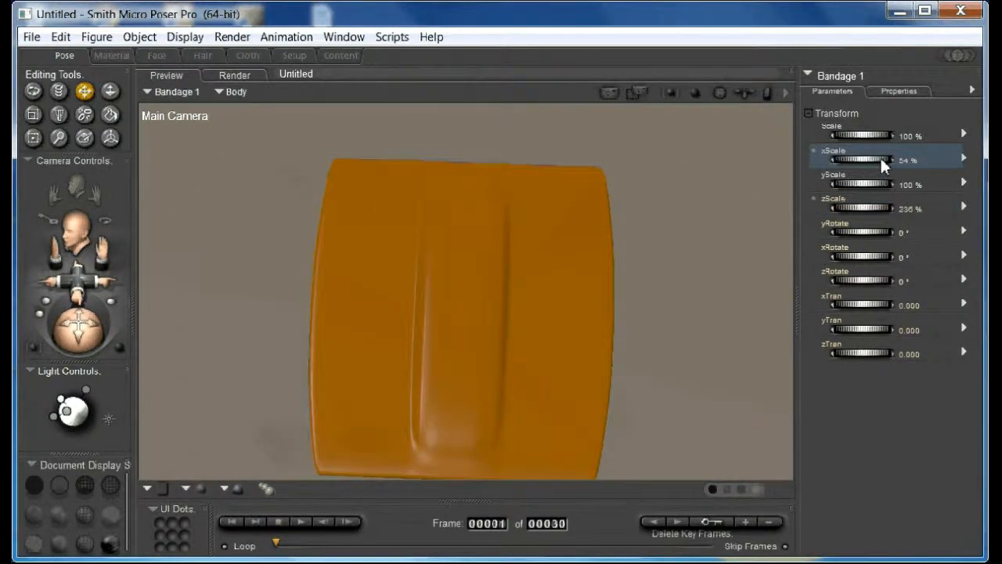
- Try stretching the Hip section to 331% xScale, and reset all the bandage's changes by zeroing the figure
click(454, 343)
drag(858, 232, 843, 237)
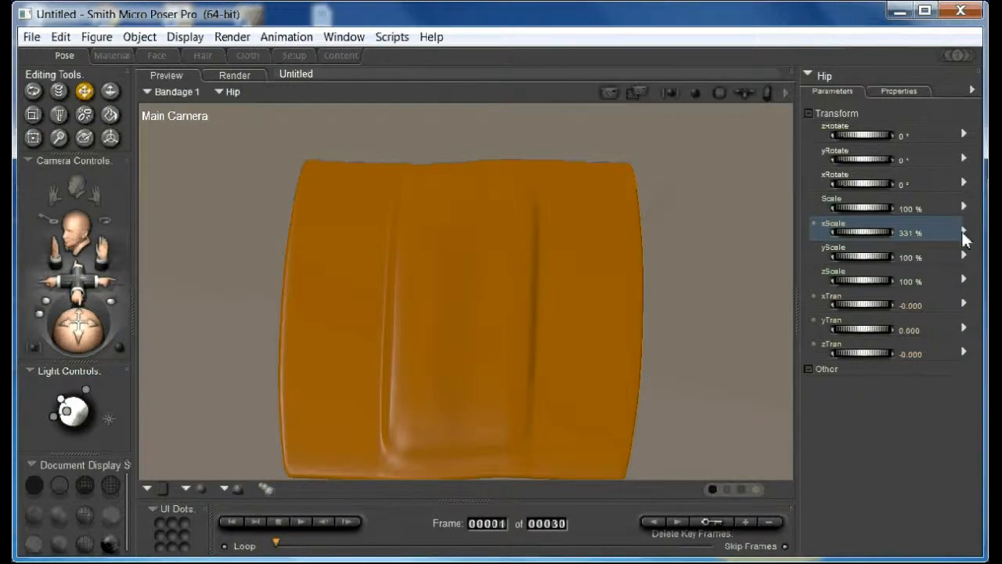
click(93, 37)
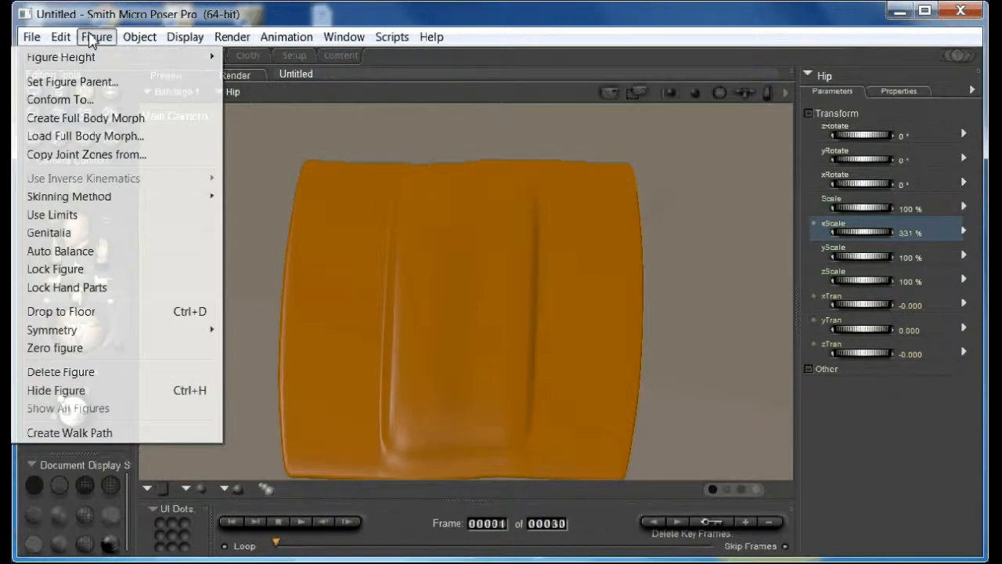
click(123, 351)
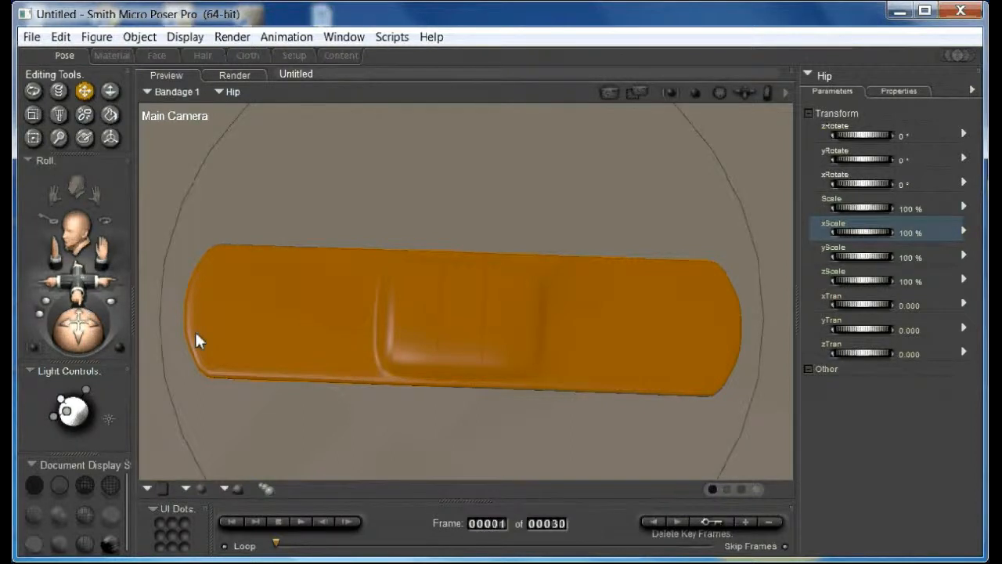
- Bend the bandage's end section, Left Band 5, to a zRotate of -41°
drag(73, 331, 77, 337)
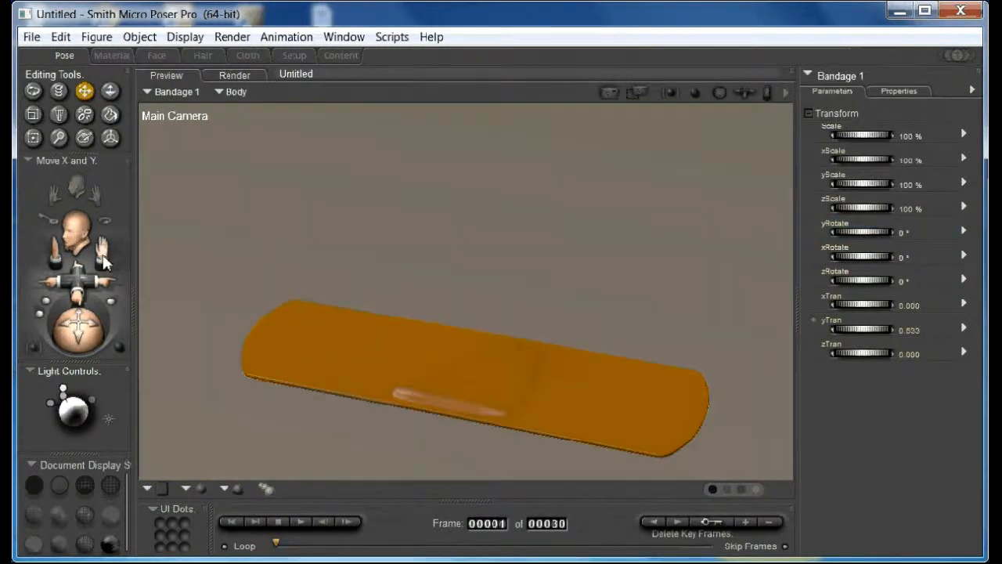
drag(103, 255, 217, 274)
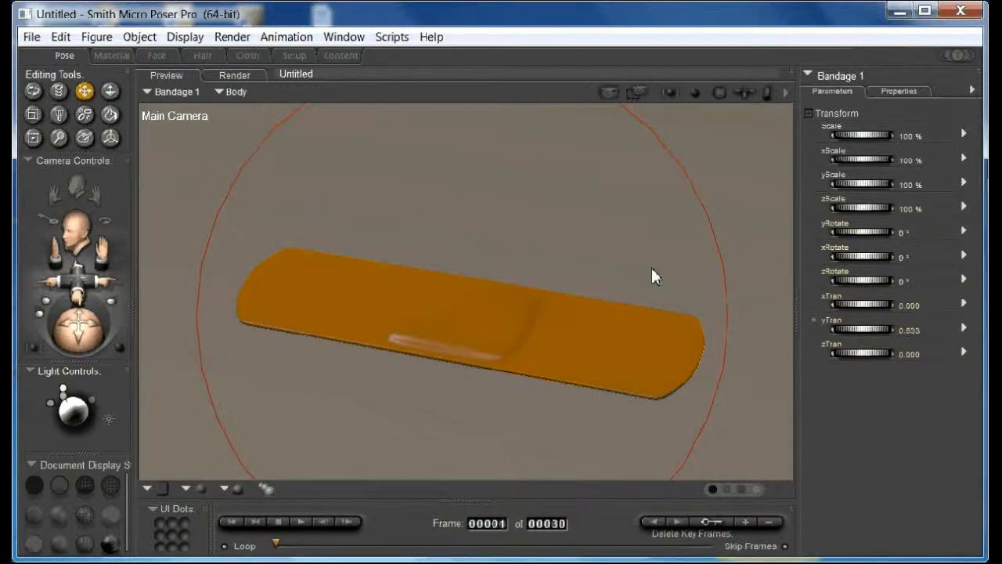
click(695, 356)
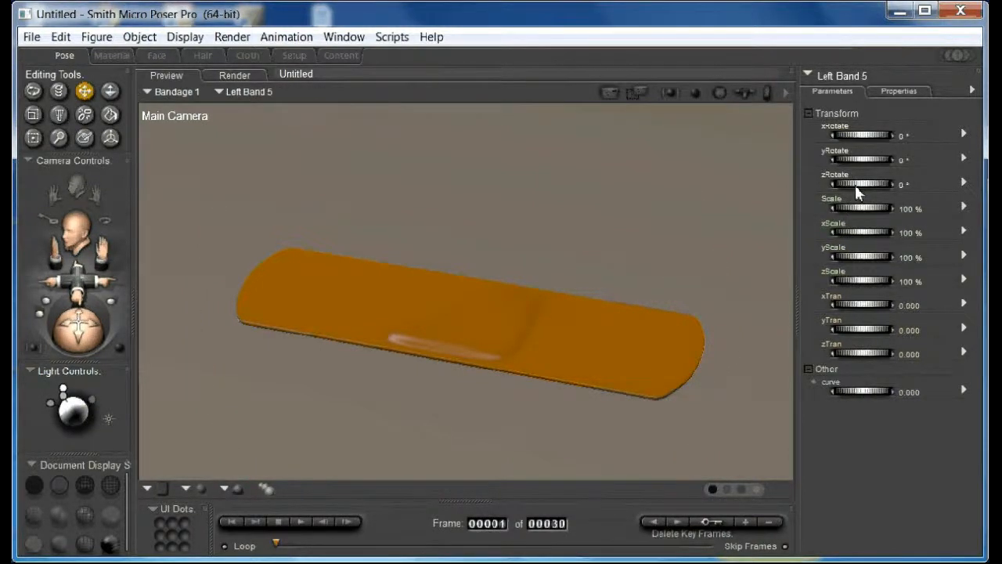
drag(855, 185, 863, 182)
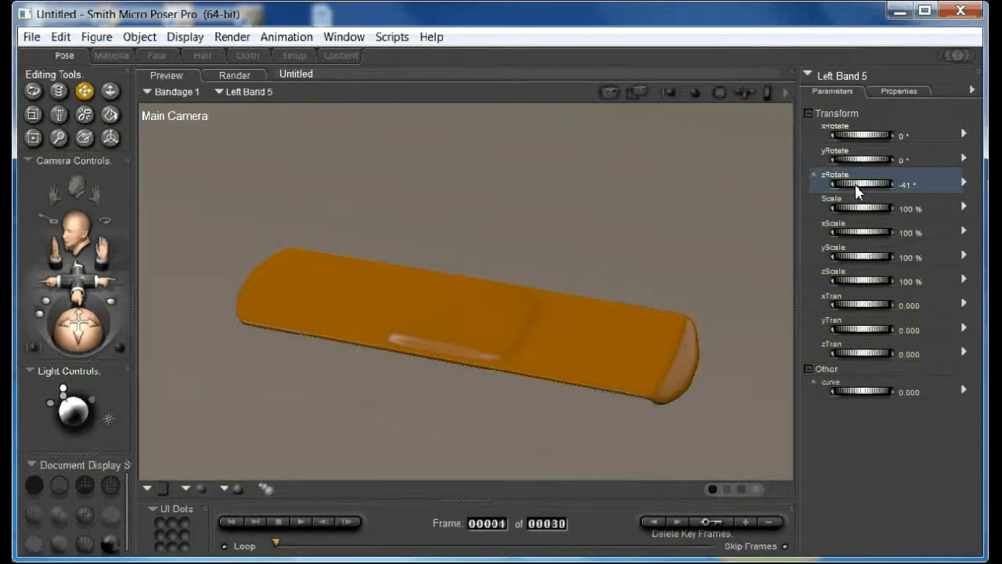
- Bend Left Band 4 to a zRotate of -36° and smooth its curve, with Left Band 5's curve set to 1.420
click(651, 351)
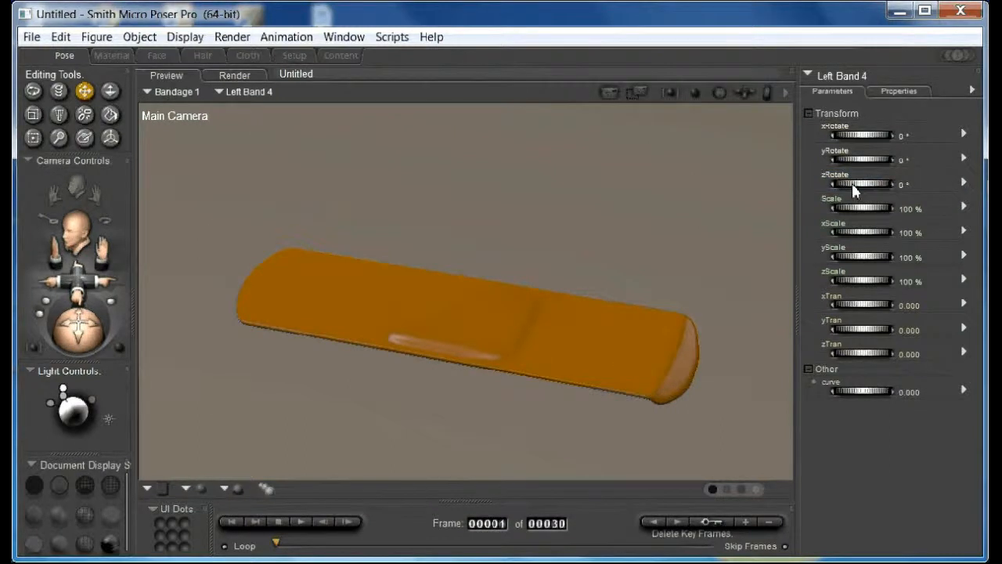
drag(852, 183, 821, 188)
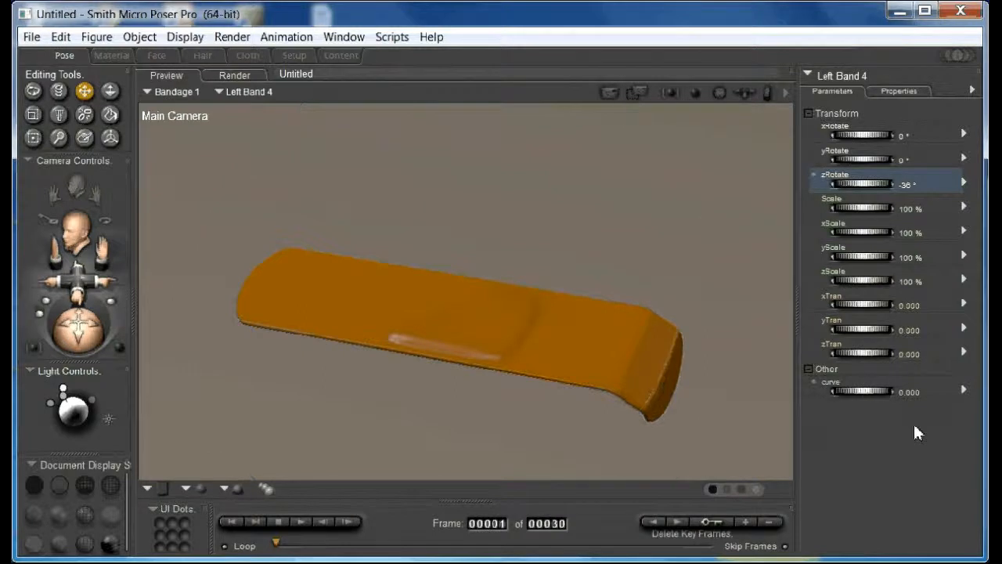
drag(866, 391, 904, 386)
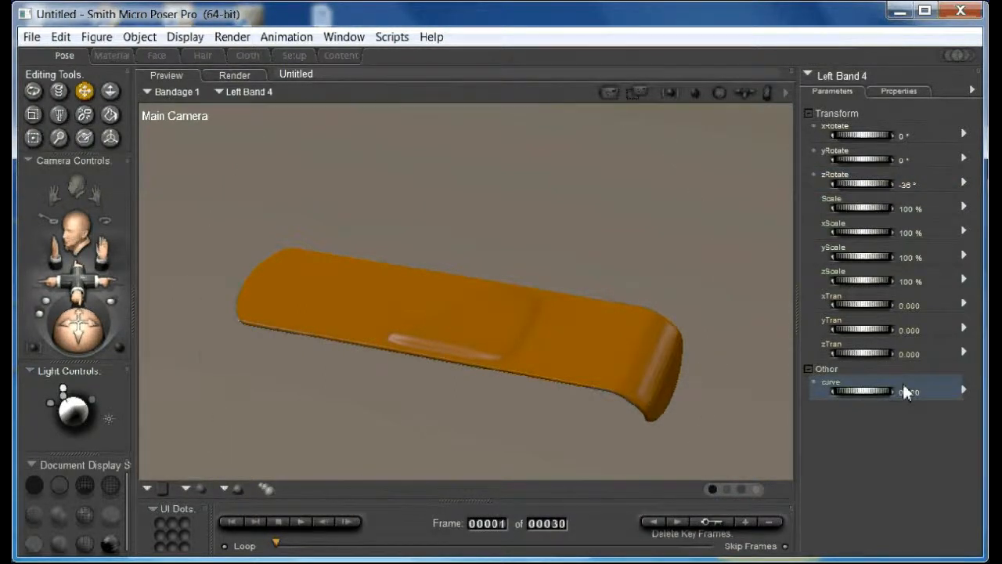
click(659, 391)
drag(858, 392, 908, 392)
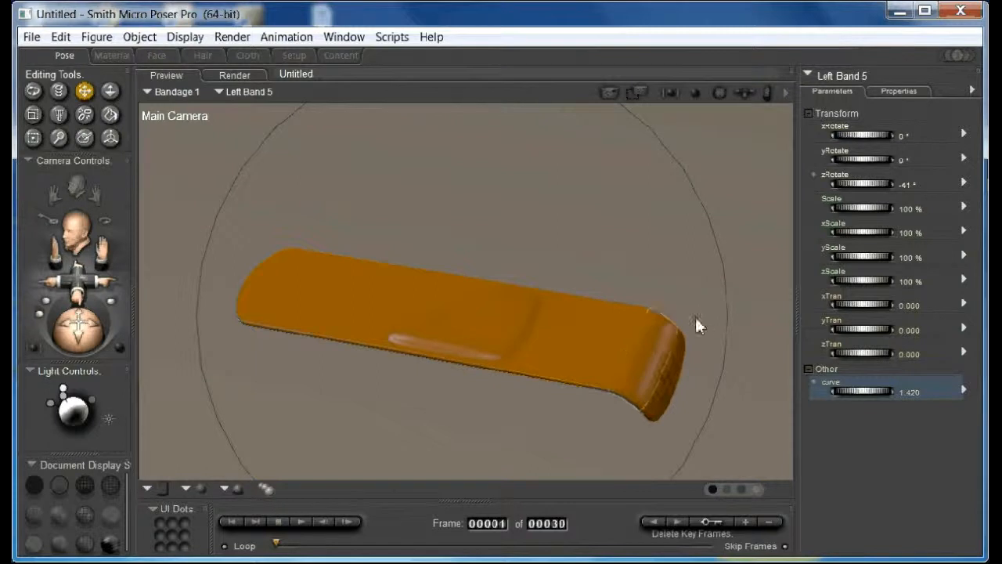
- Bend and smooth Left Band 3 at -35° zRotate and Left Band 2 at -30° zRotate with a curve of 1.580
click(677, 364)
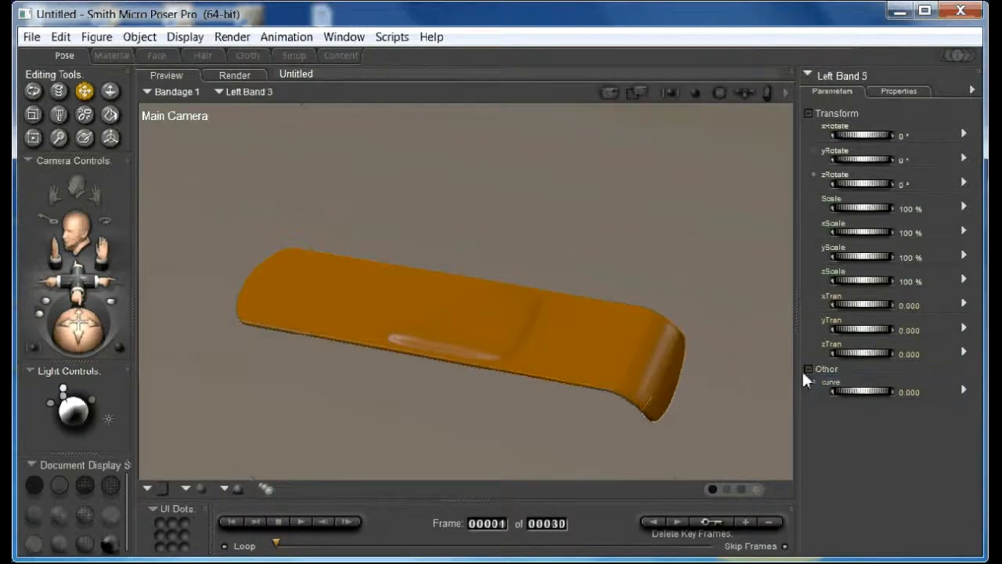
drag(852, 186, 903, 385)
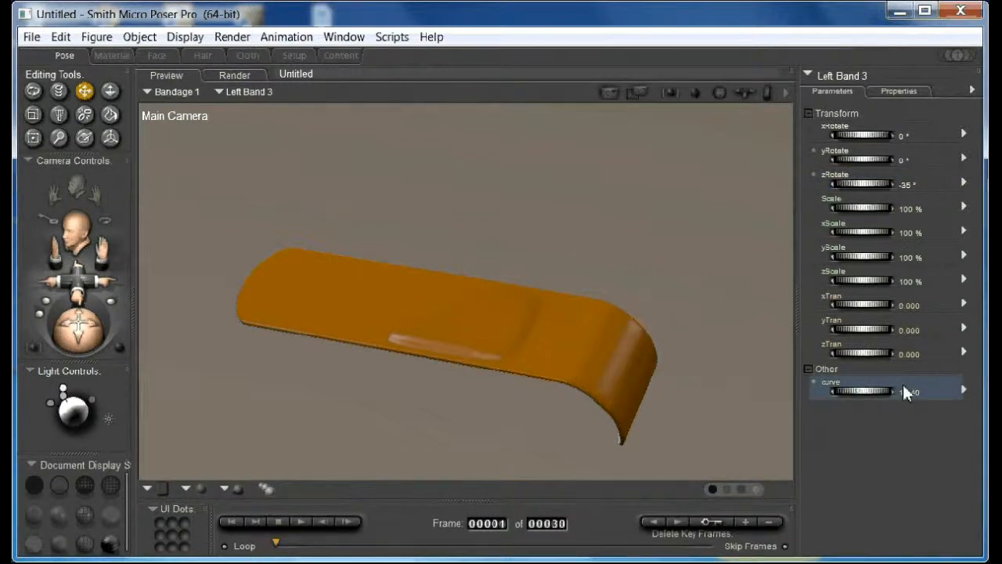
click(565, 345)
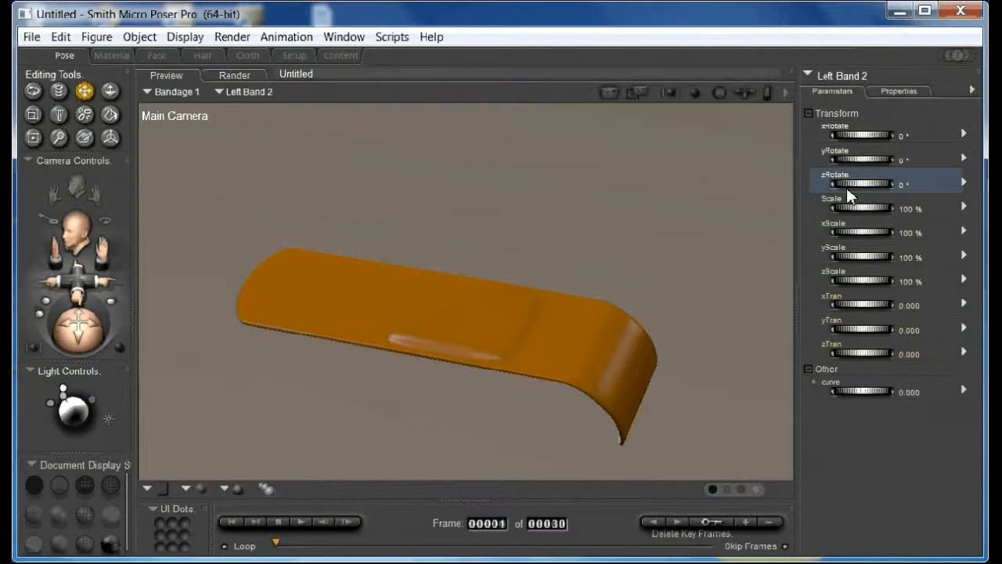
drag(847, 187, 845, 191)
drag(859, 391, 873, 390)
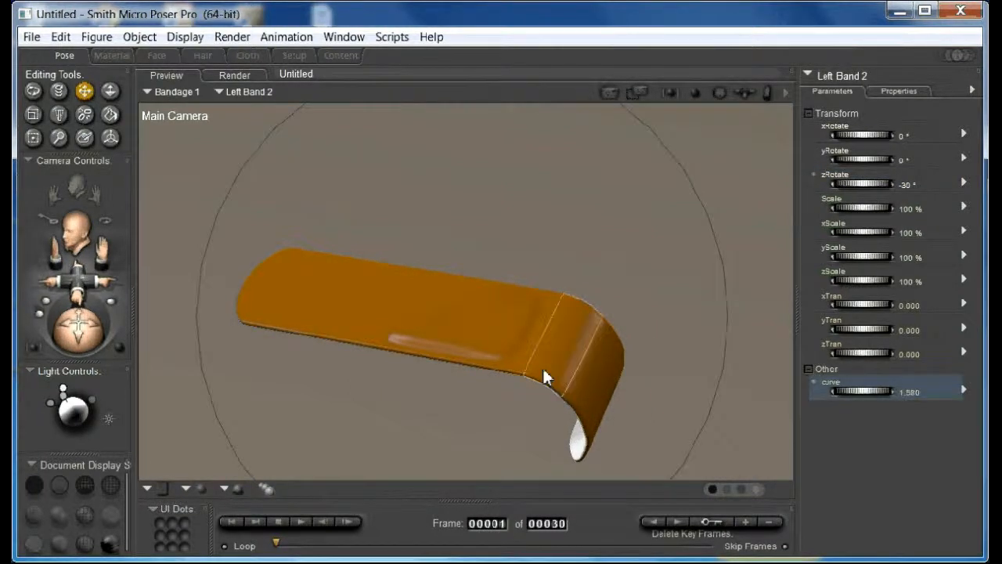
- Bend Left Band 1 to a zRotate of -20° and smooth it with a curve of 0.820
click(545, 376)
drag(873, 183, 839, 186)
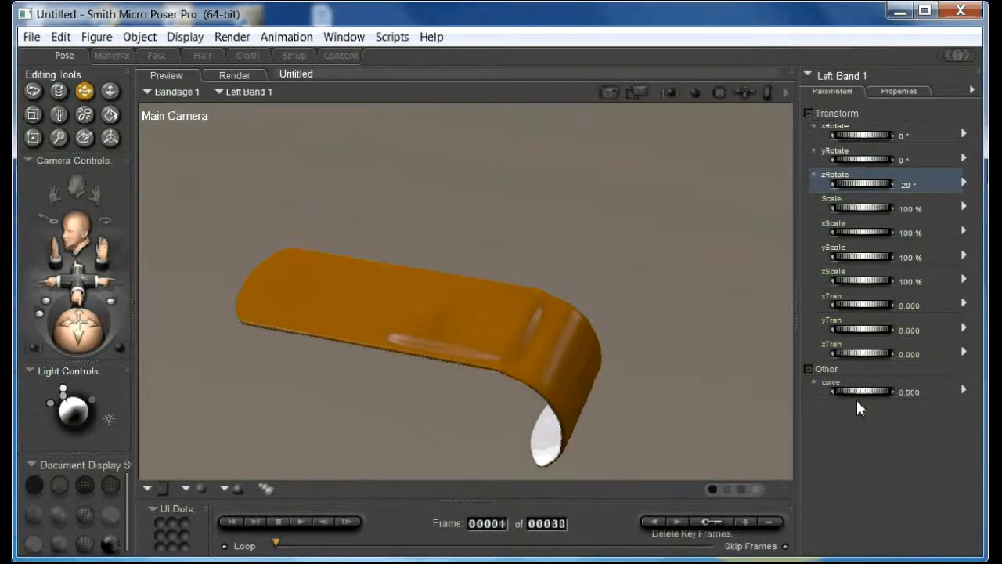
click(892, 392)
click(892, 390)
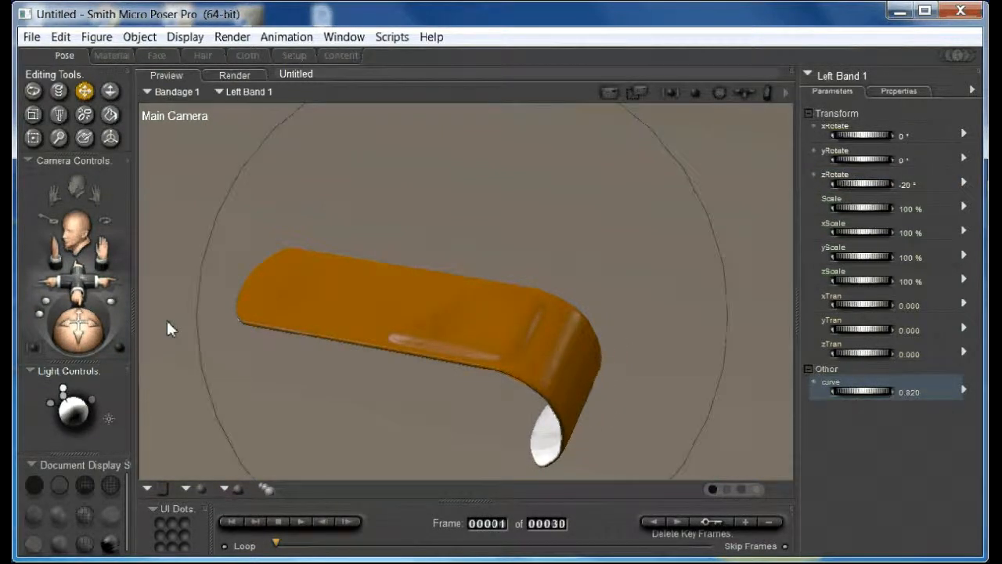
drag(106, 240, 119, 232)
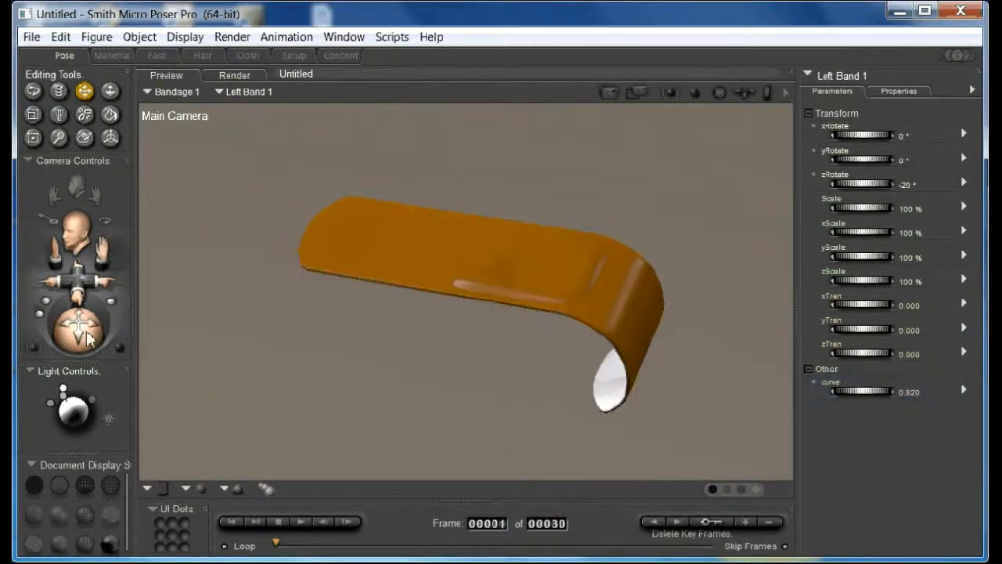
- Mirror the bandage's left-side bends onto its right side with left-to-right symmetry, copying the joint zone setup too
drag(88, 336, 88, 346)
click(97, 37)
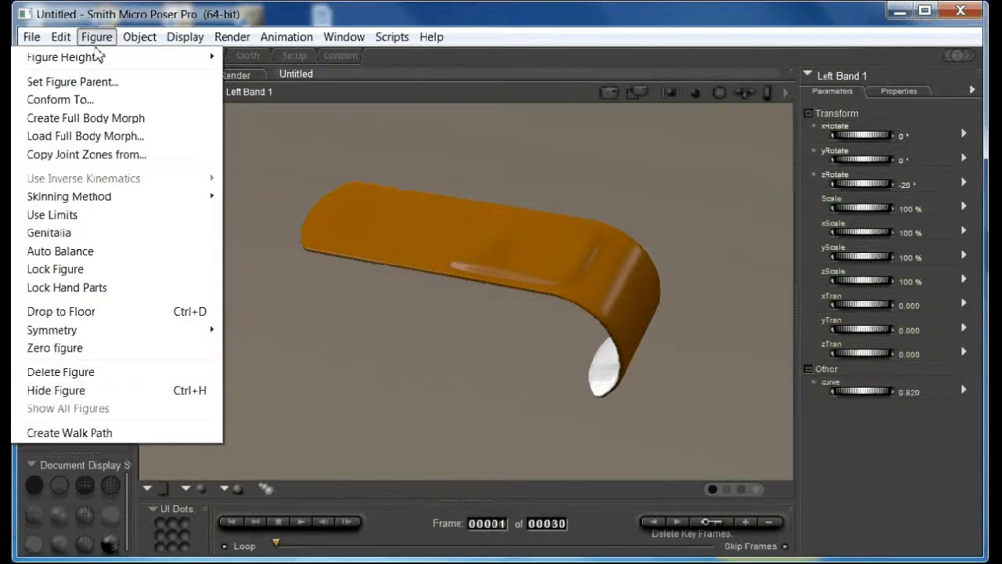
mouse_move(99, 334)
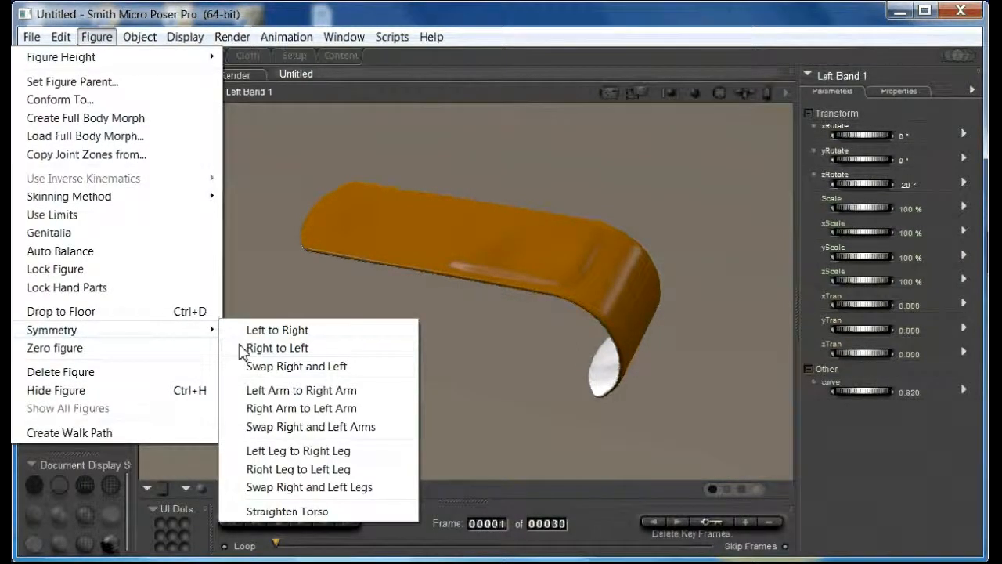
click(241, 347)
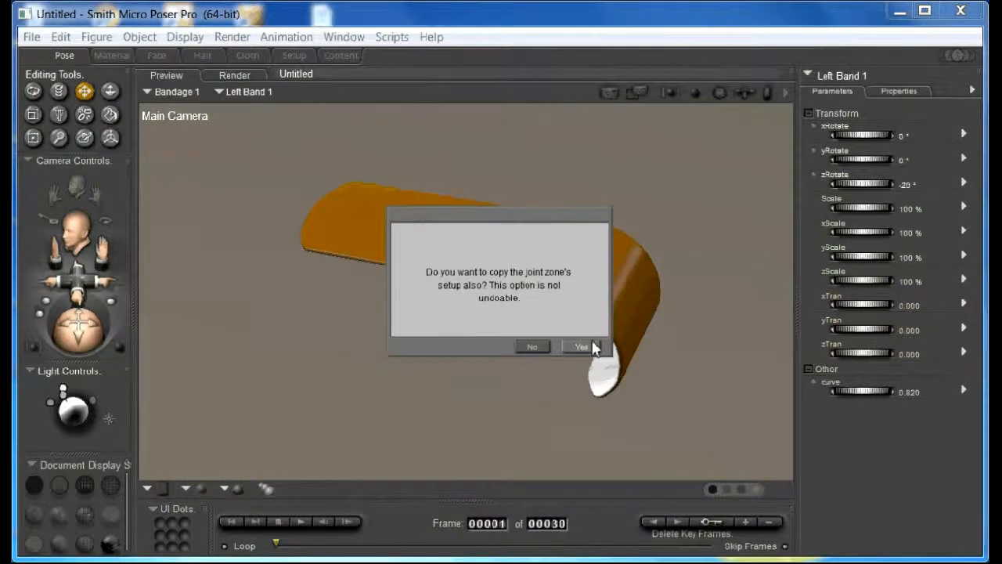
click(585, 347)
- Smooth the mirrored side by setting the curve to 1.940 on Right Band 2 and 1.140 on Right Band 4
mouse_move(78, 330)
mouse_down()
mouse_move(81, 343)
mouse_move(239, 320)
mouse_move(71, 339)
mouse_up()
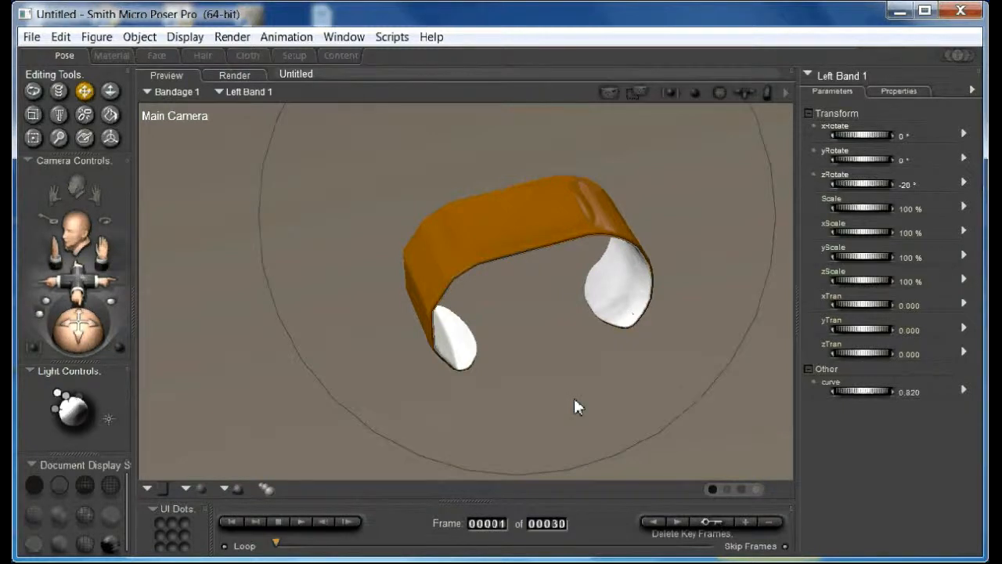
click(441, 285)
drag(852, 398, 925, 379)
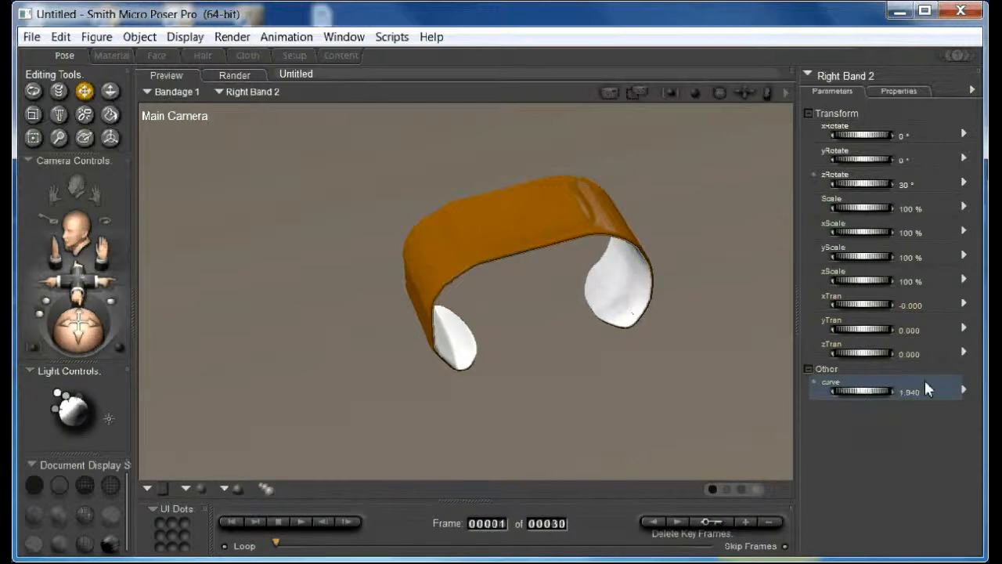
click(417, 317)
drag(869, 391, 885, 391)
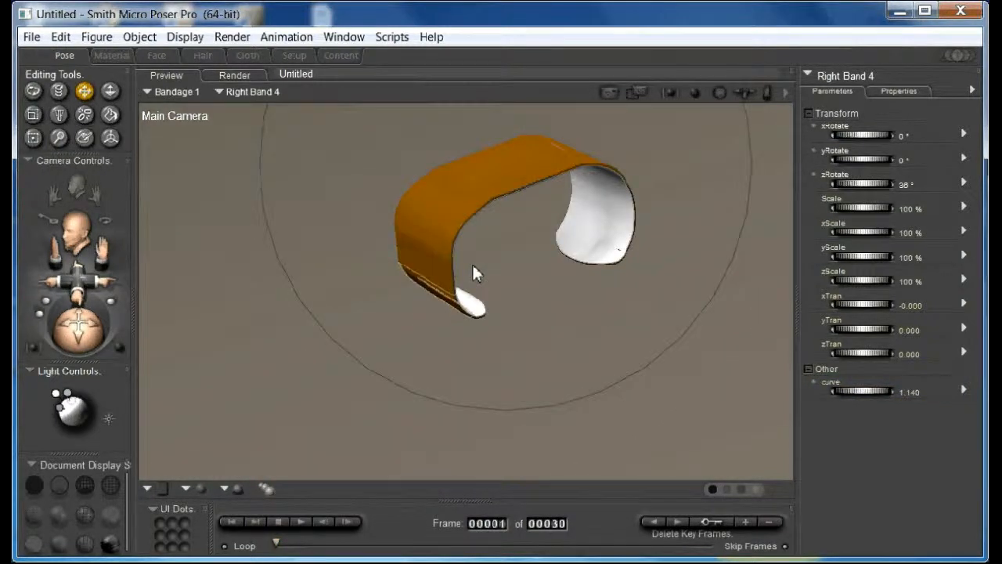
- Smooth the curve of Right Band 3 and set Right Band 5's curve to 0.320
click(444, 269)
drag(856, 391, 896, 390)
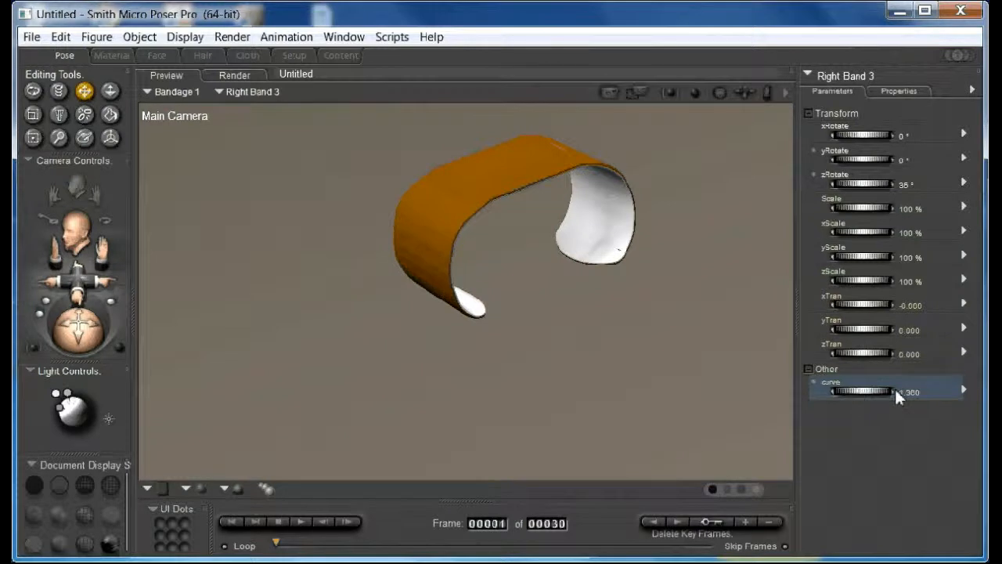
click(473, 324)
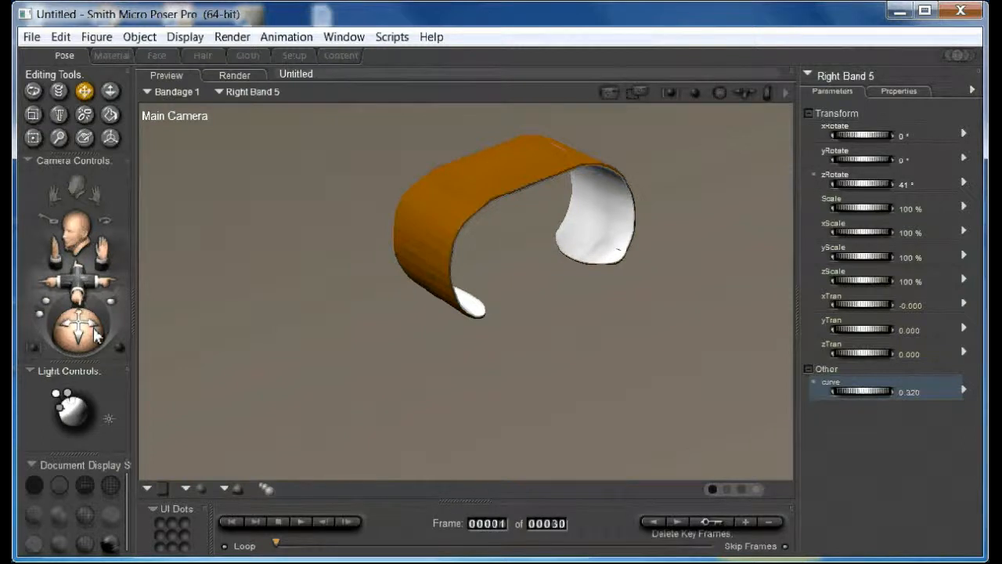
- Frame the whole curved bandage in the main camera and render it with FireFly
drag(95, 335, 123, 338)
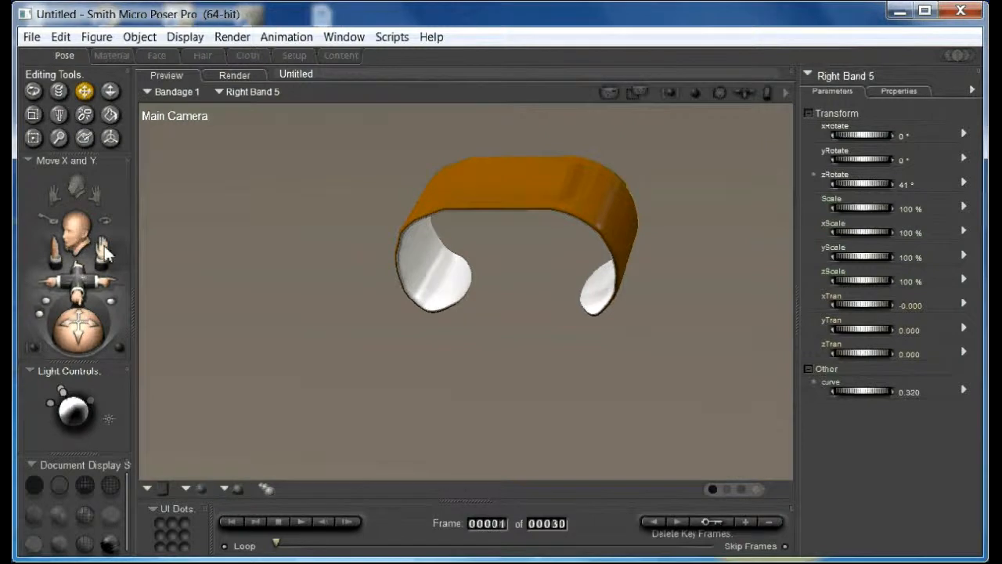
mouse_move(106, 252)
mouse_down()
mouse_move(82, 329)
mouse_move(103, 250)
mouse_up()
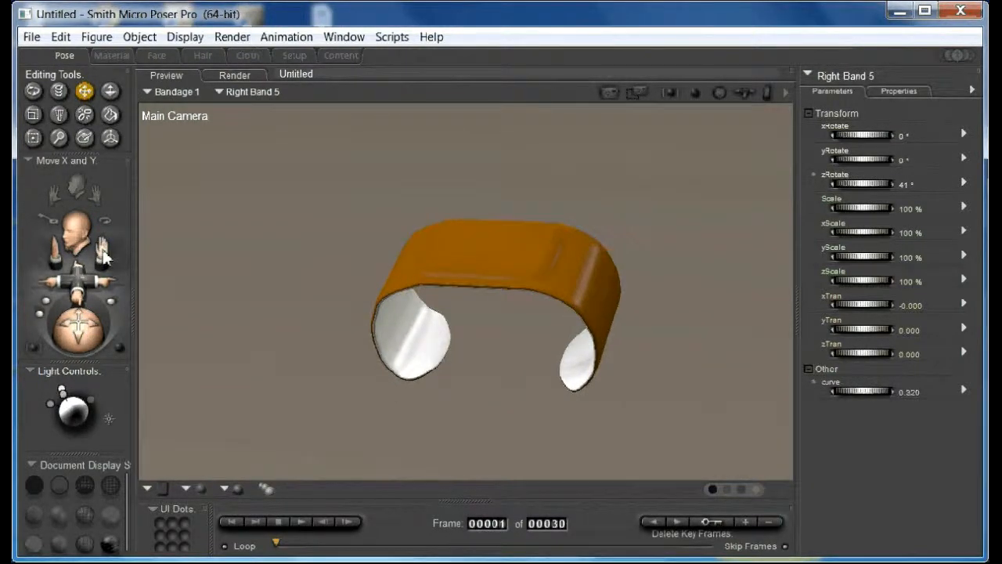
click(640, 88)
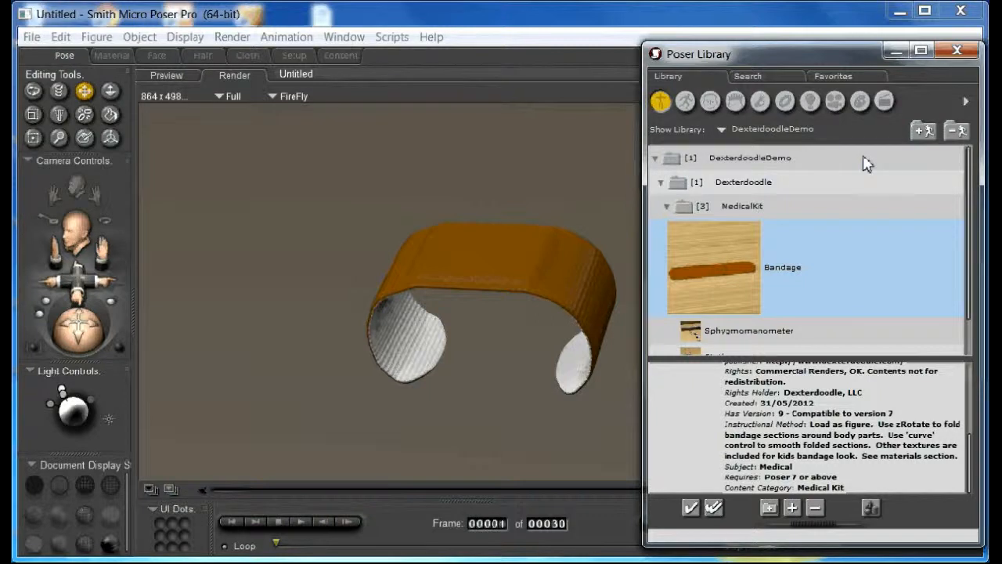
- Open the MedicalKit's Bandage materials in the DexterdoodleDemo library, under Dexterdoodle
click(857, 100)
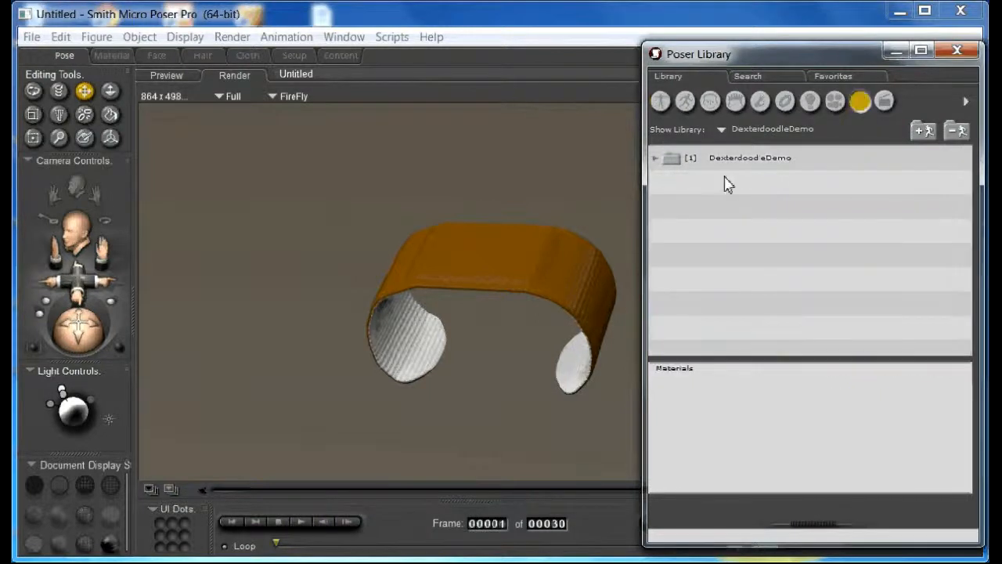
click(656, 158)
click(661, 182)
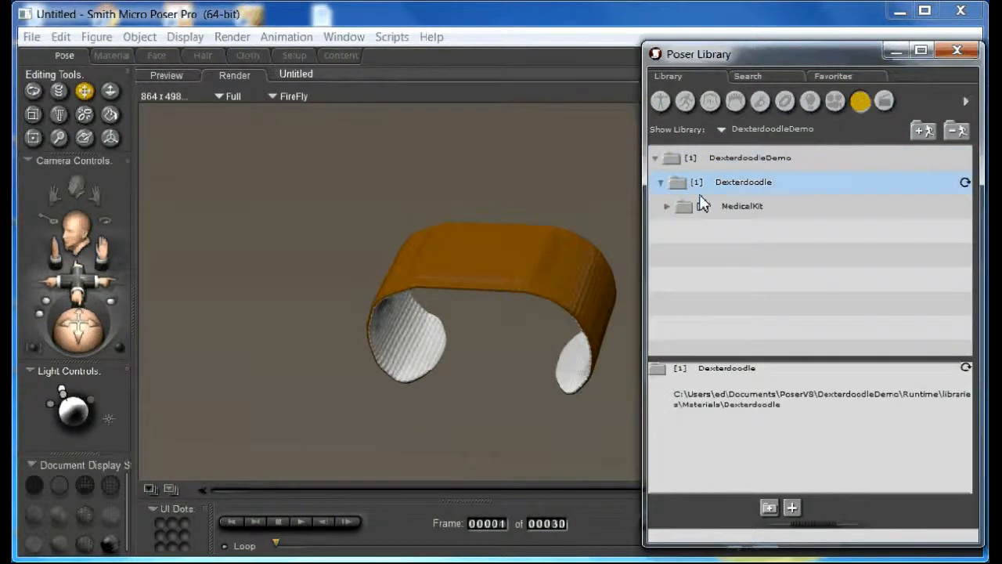
click(667, 206)
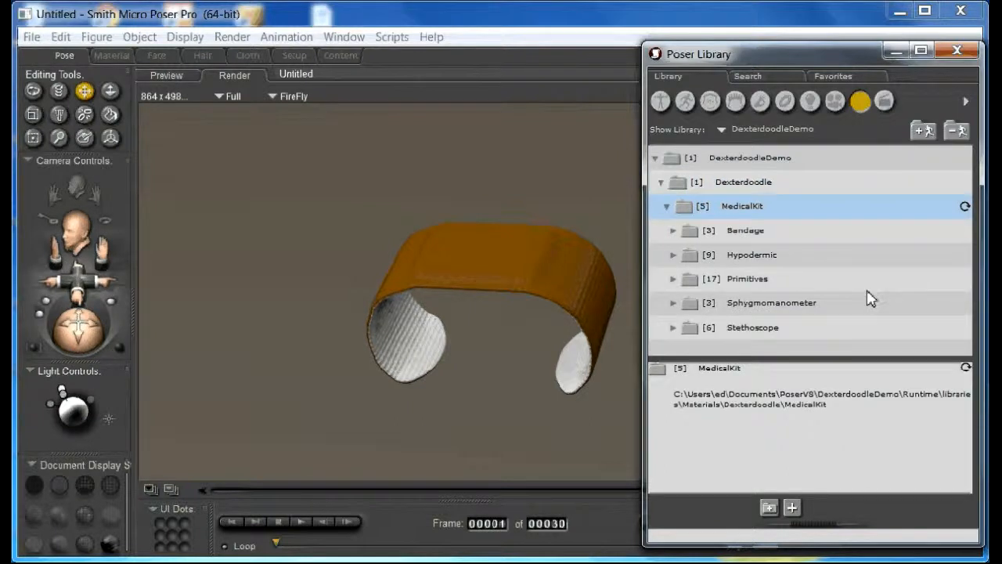
click(673, 232)
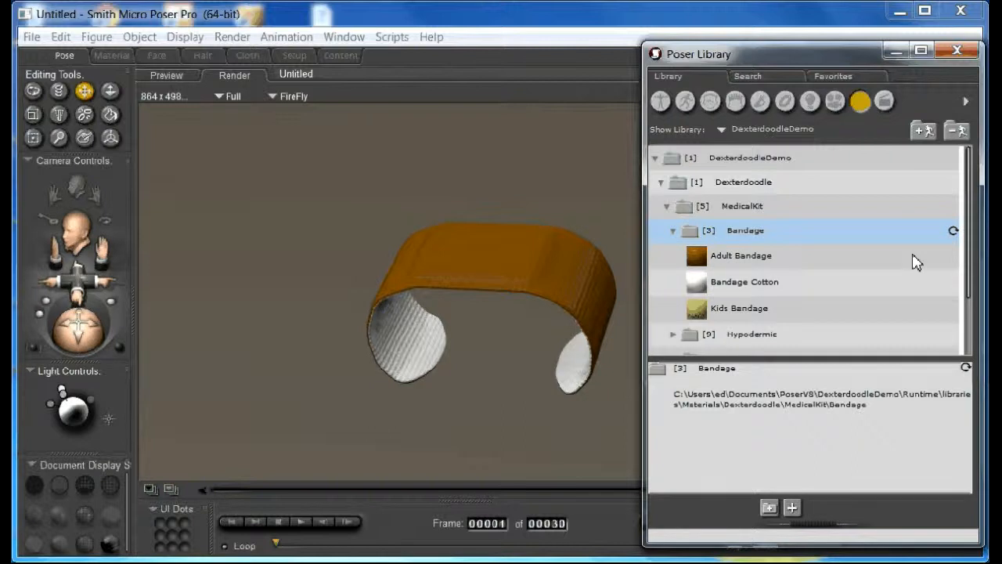